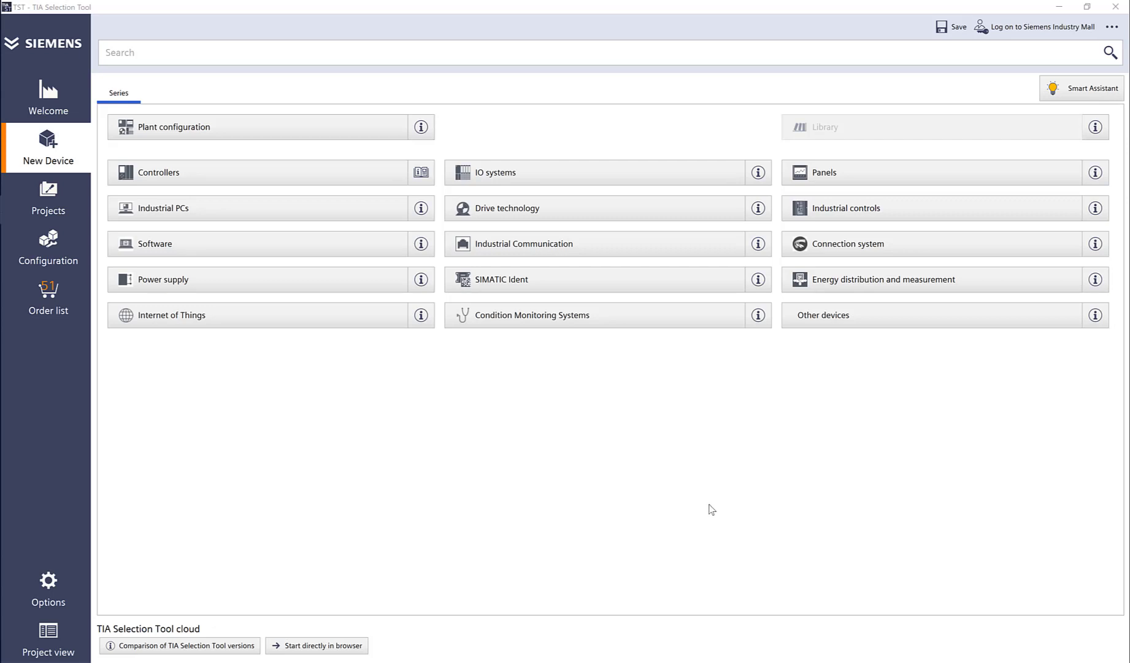
# - Browse the Engineering, Runtime, SIMATIC NET, planning/simulation and migration software tabs, ending on Engineering Software
pyautogui.click(158, 247)
pyautogui.click(356, 125)
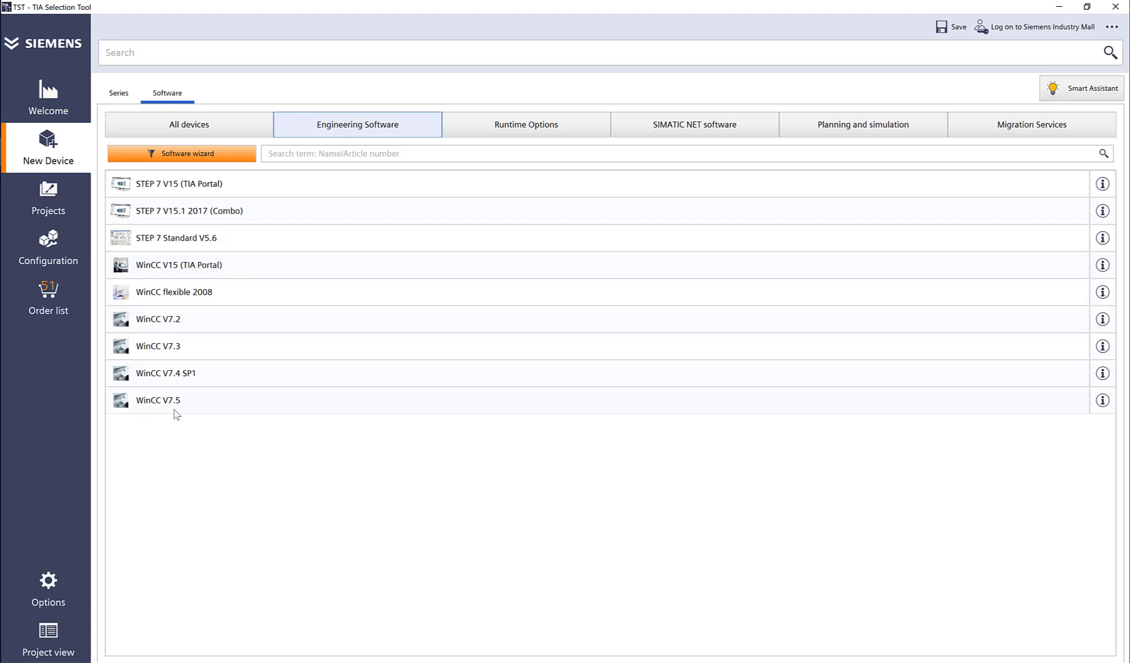
pyautogui.click(534, 131)
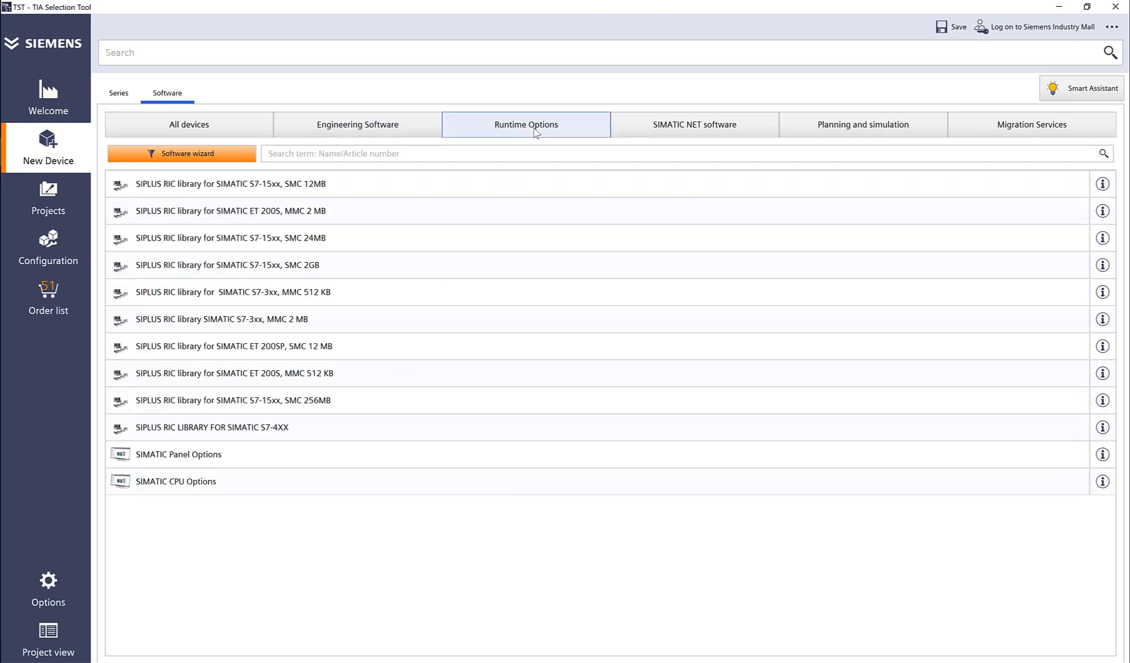
pyautogui.click(705, 130)
pyautogui.click(853, 133)
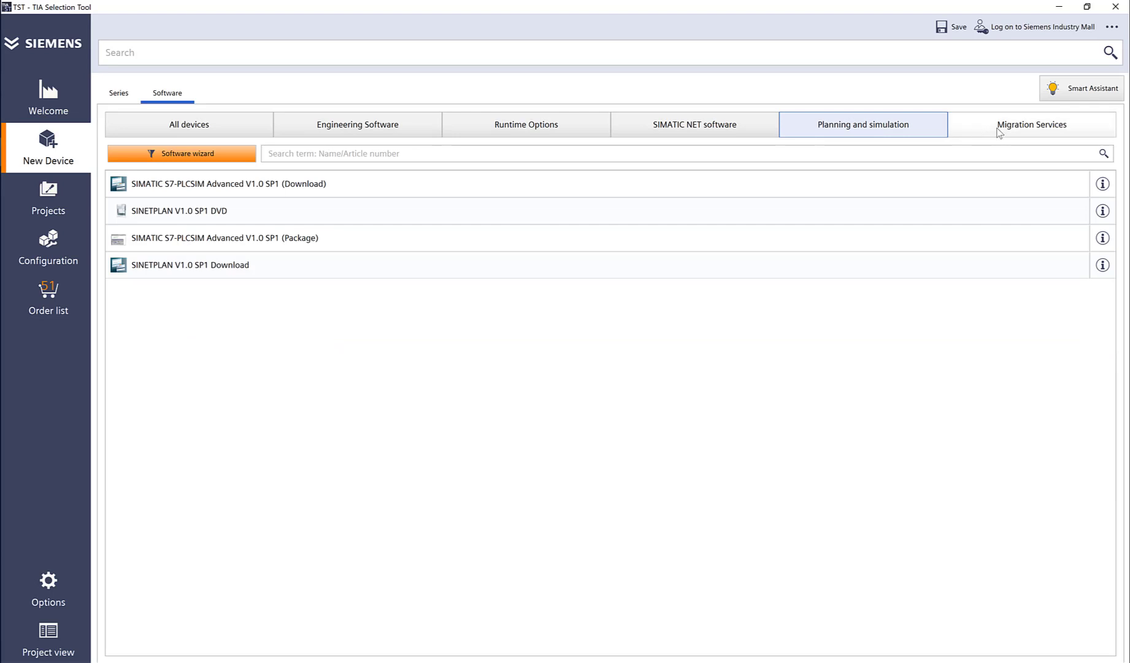
pyautogui.click(1000, 132)
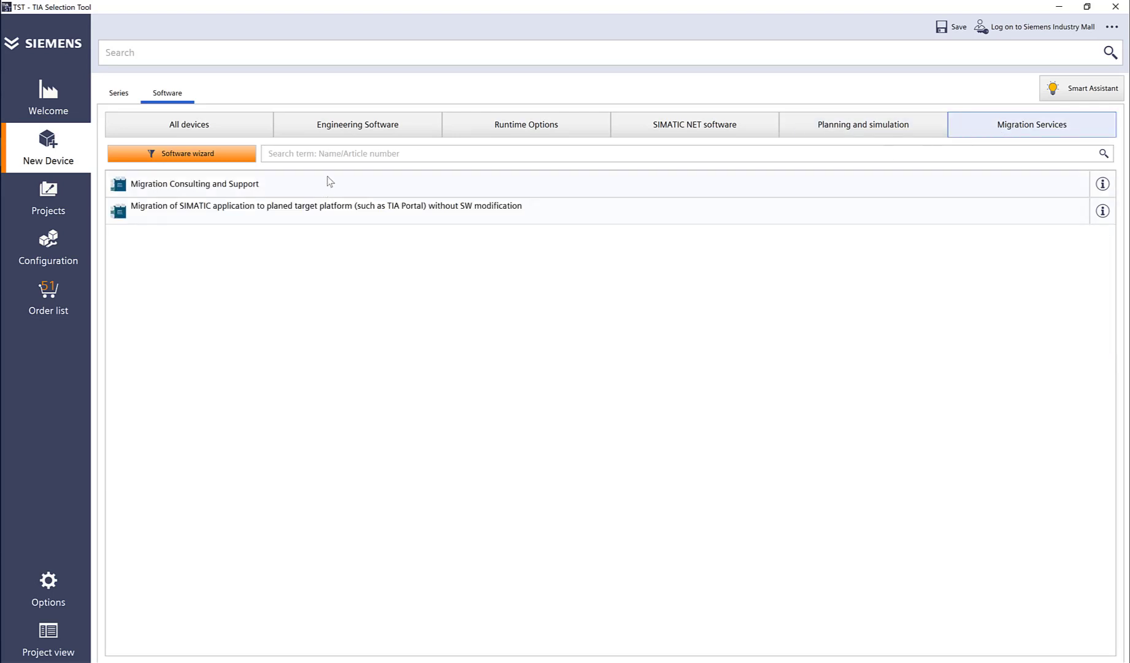
pyautogui.click(336, 134)
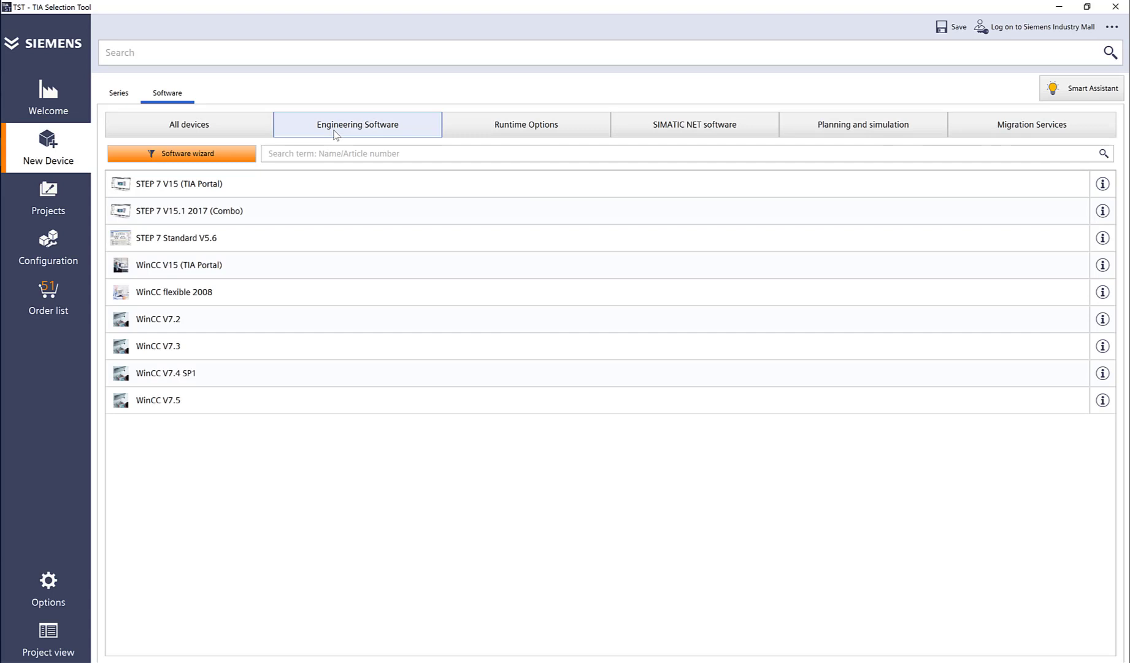
# - Configure STEP 7 V15 for S7-1200, answering No to F-CPUs and to existing STEP 7 use
pyautogui.doubleClick(186, 189)
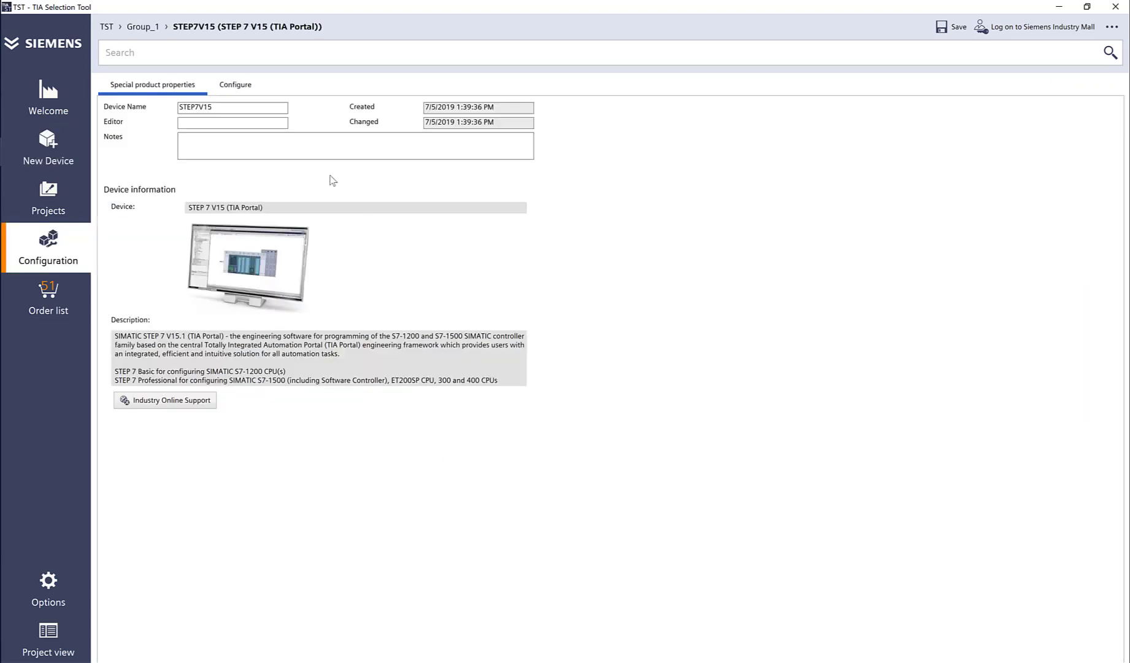
pyautogui.click(243, 89)
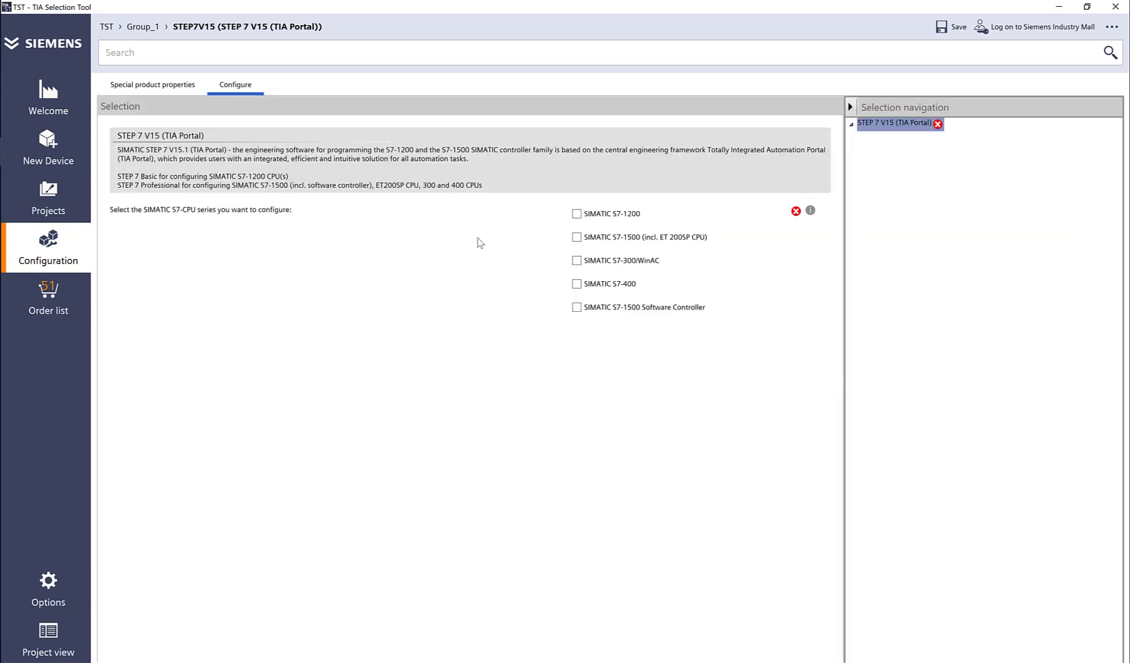
pyautogui.click(614, 218)
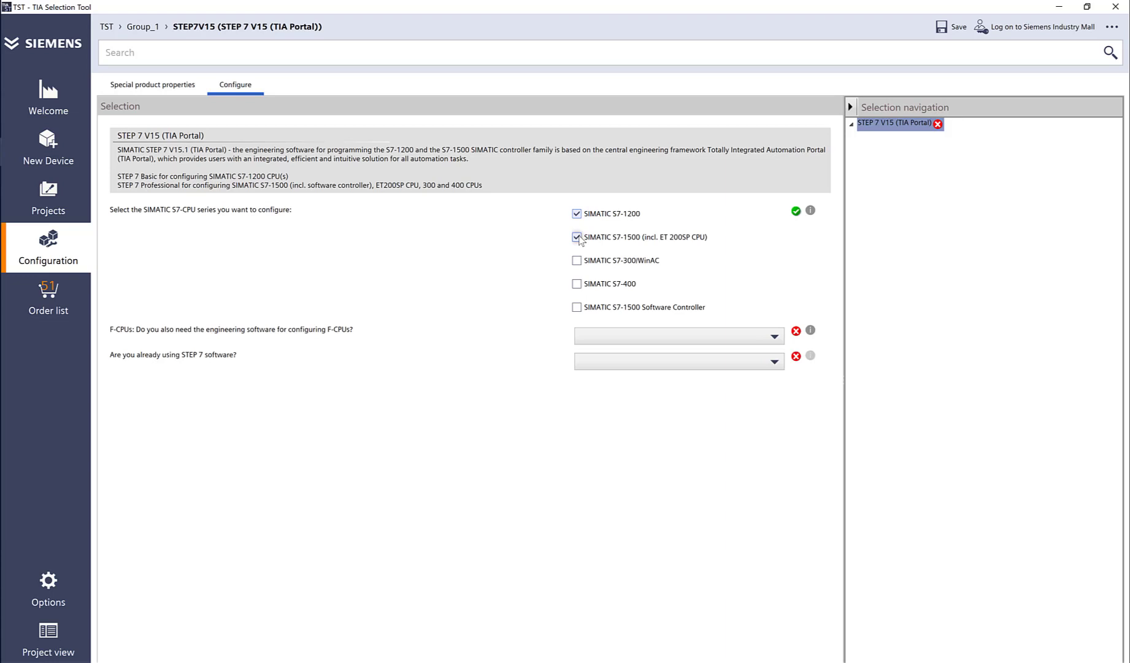
pyautogui.click(577, 238)
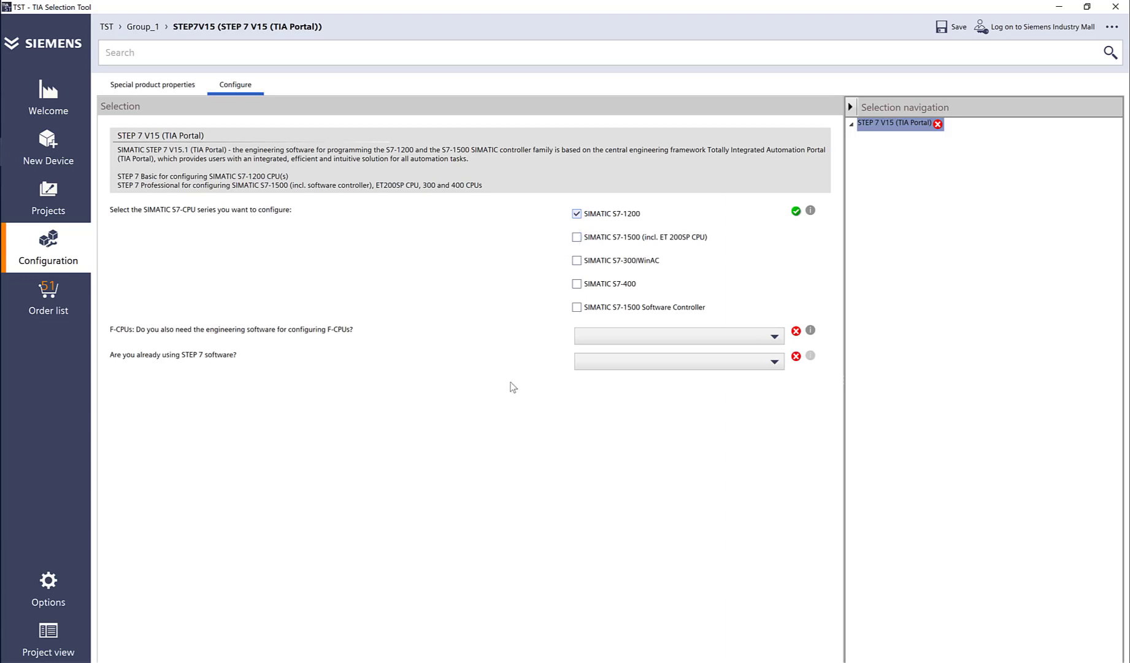
pyautogui.click(621, 339)
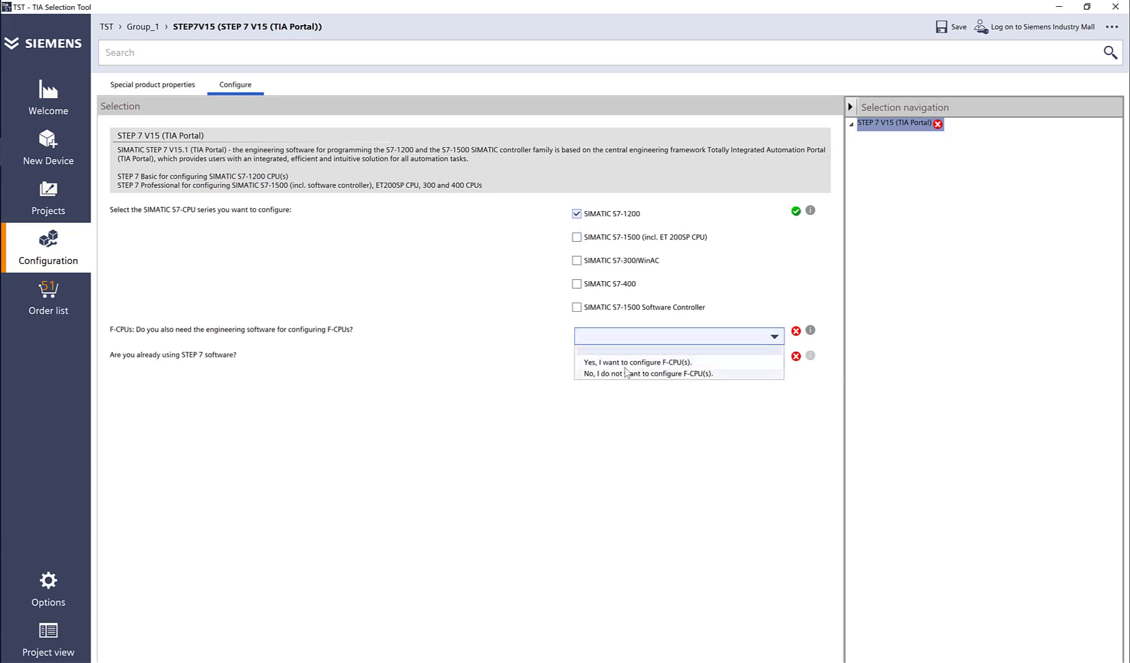
pyautogui.click(626, 371)
pyautogui.click(627, 366)
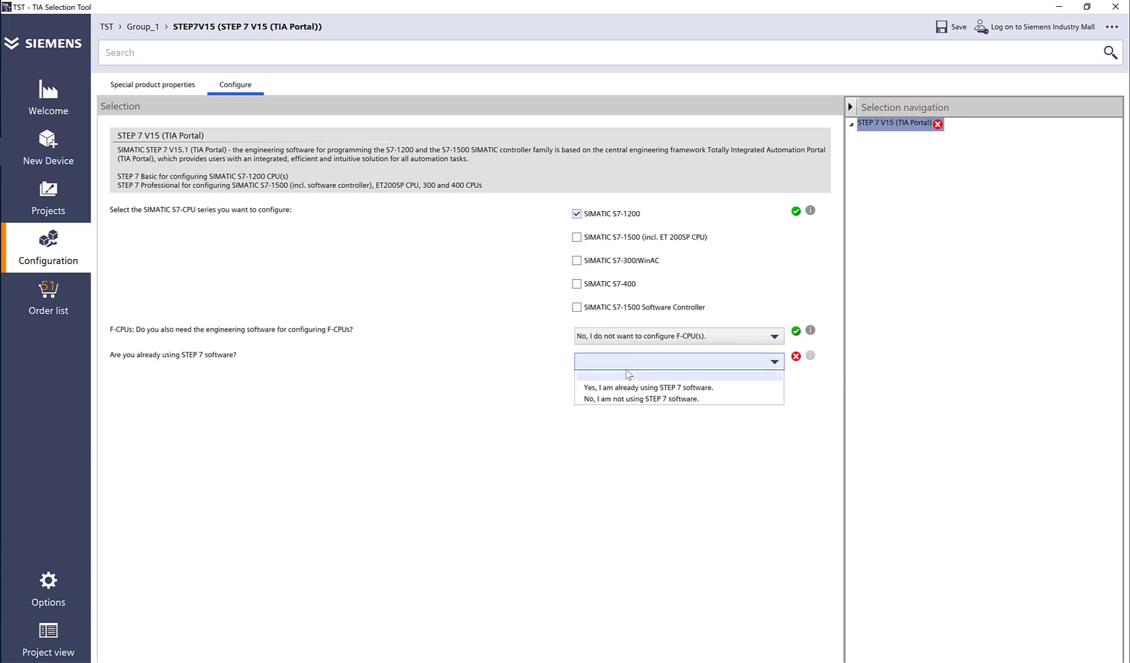
pyautogui.click(607, 398)
# - Select STEP 7 V15 delivered as Package (DVD) with SUS Download
pyautogui.click(581, 387)
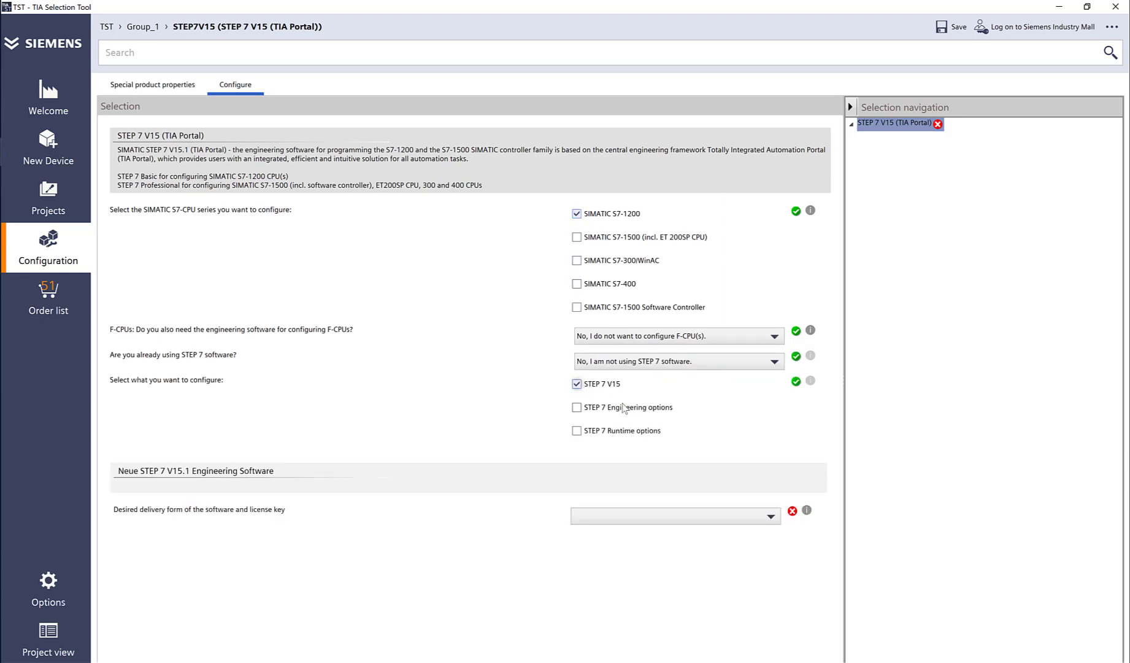
pyautogui.click(599, 517)
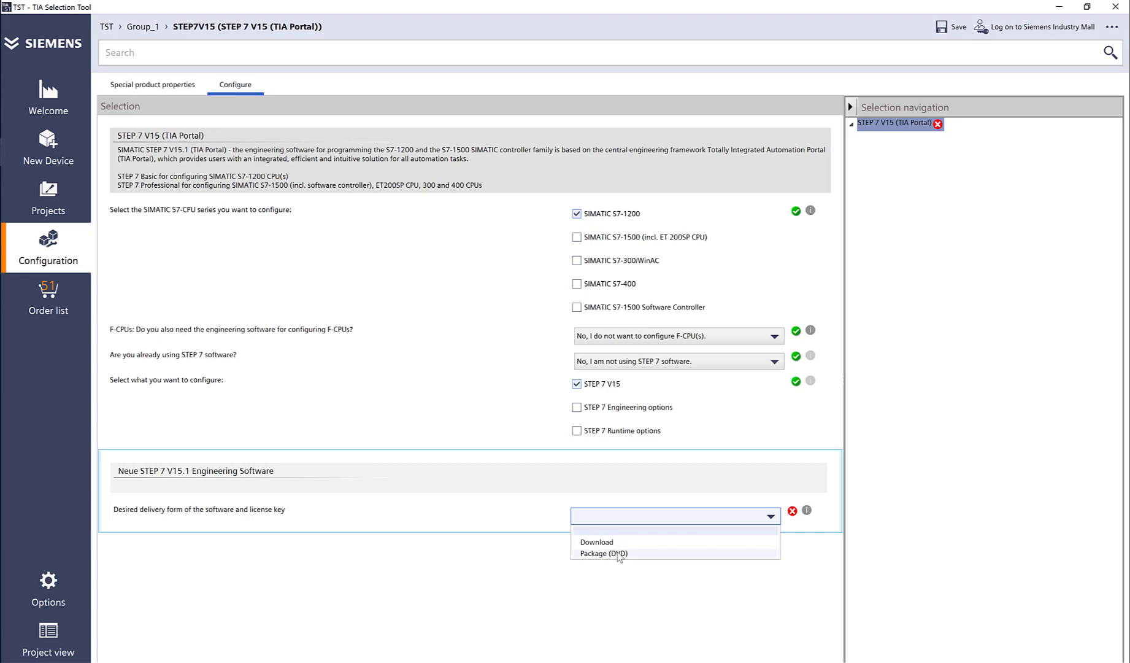
pyautogui.click(619, 553)
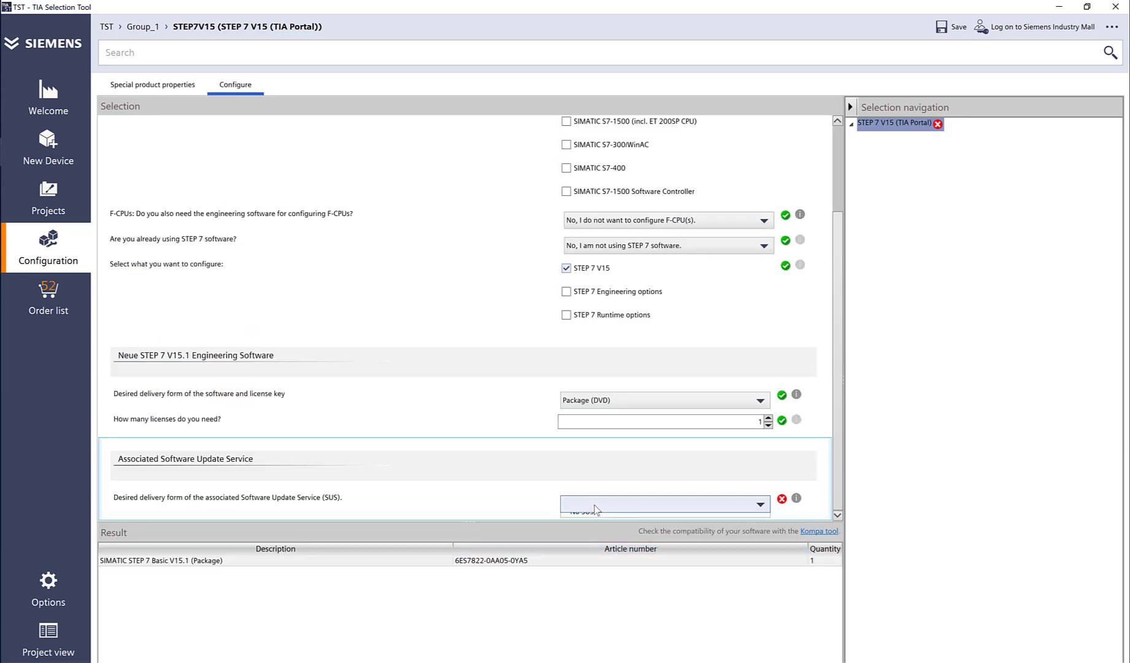
pyautogui.click(594, 508)
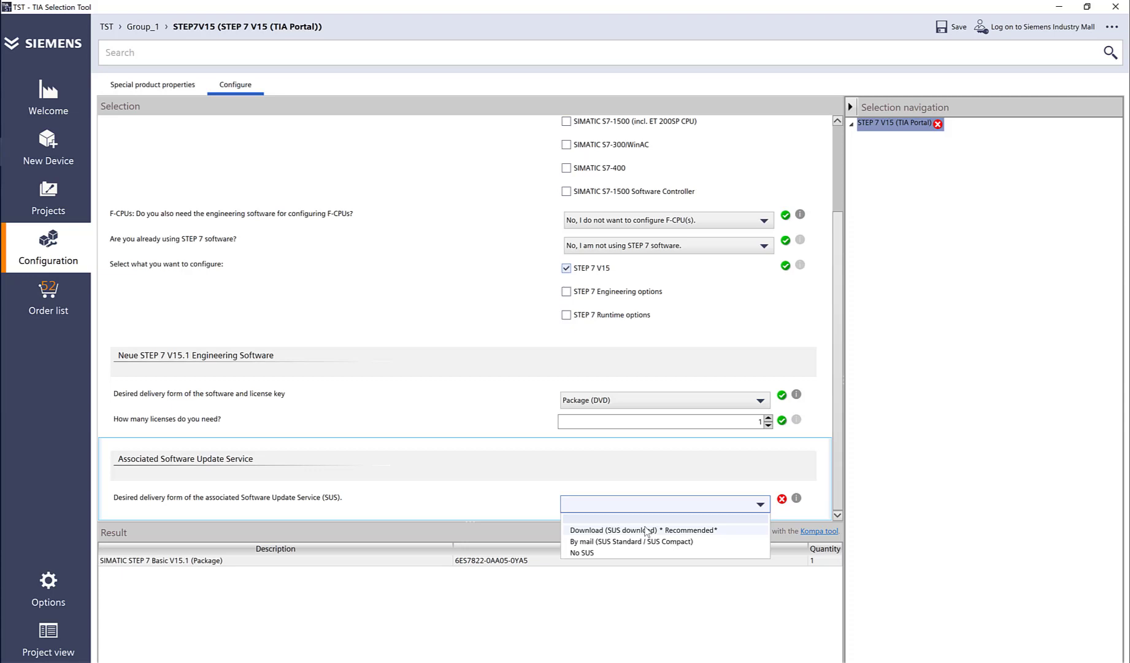
pyautogui.click(645, 531)
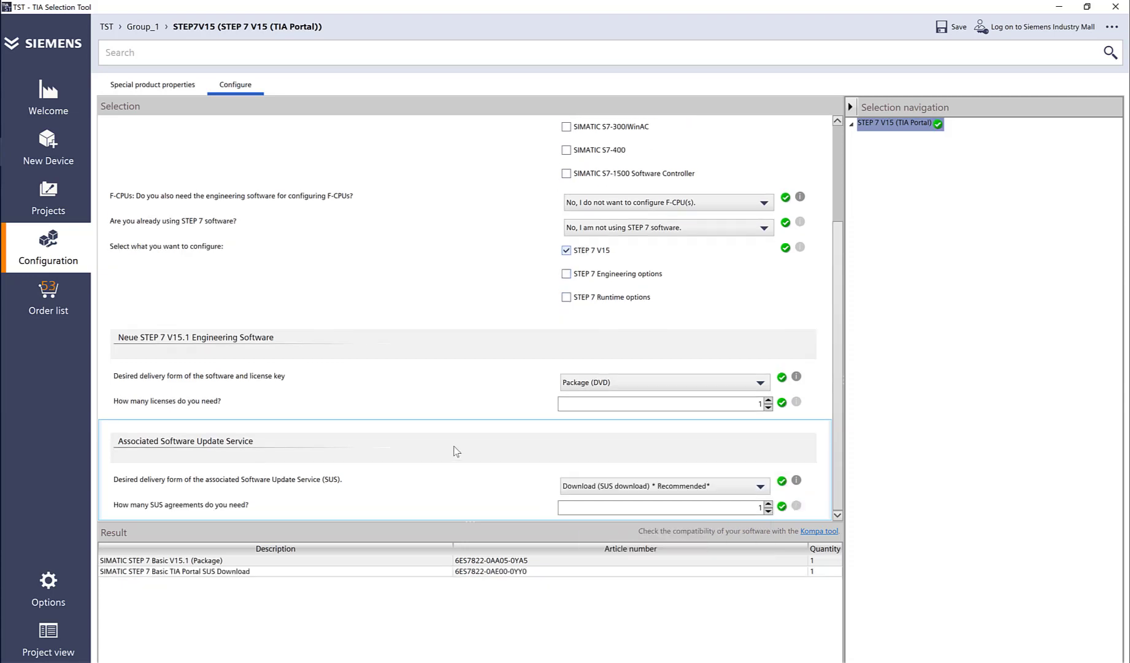
pyautogui.scroll(3, 456, 451)
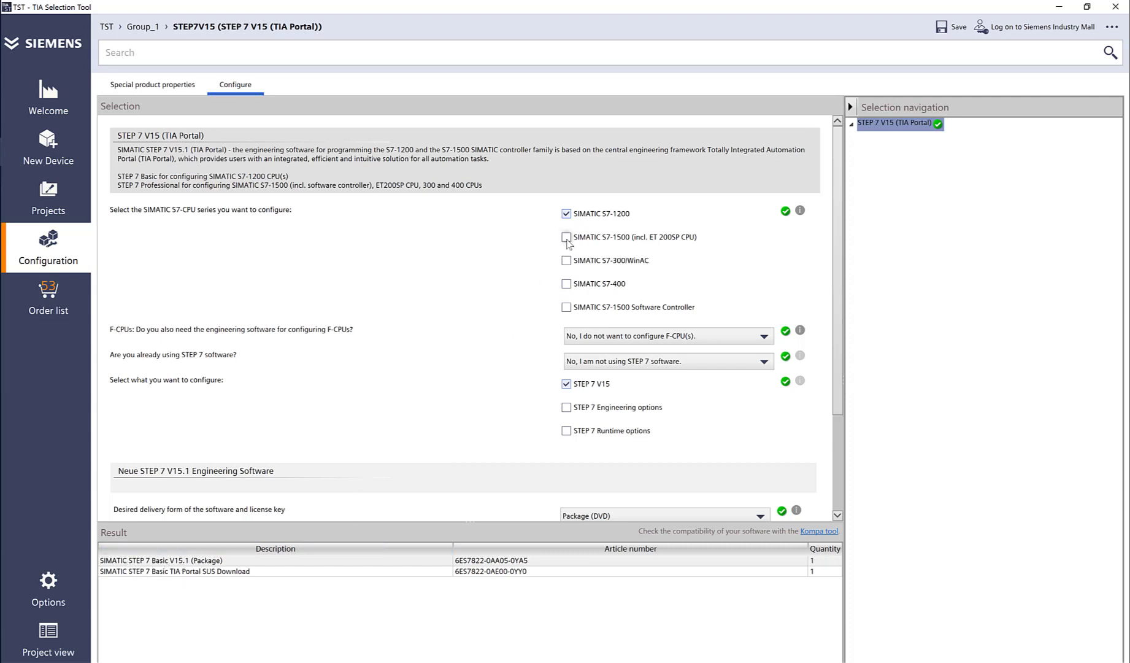
# - Add S7-1500 plus STEP 7 Engineering and Runtime options, then review both option pages
pyautogui.click(565, 239)
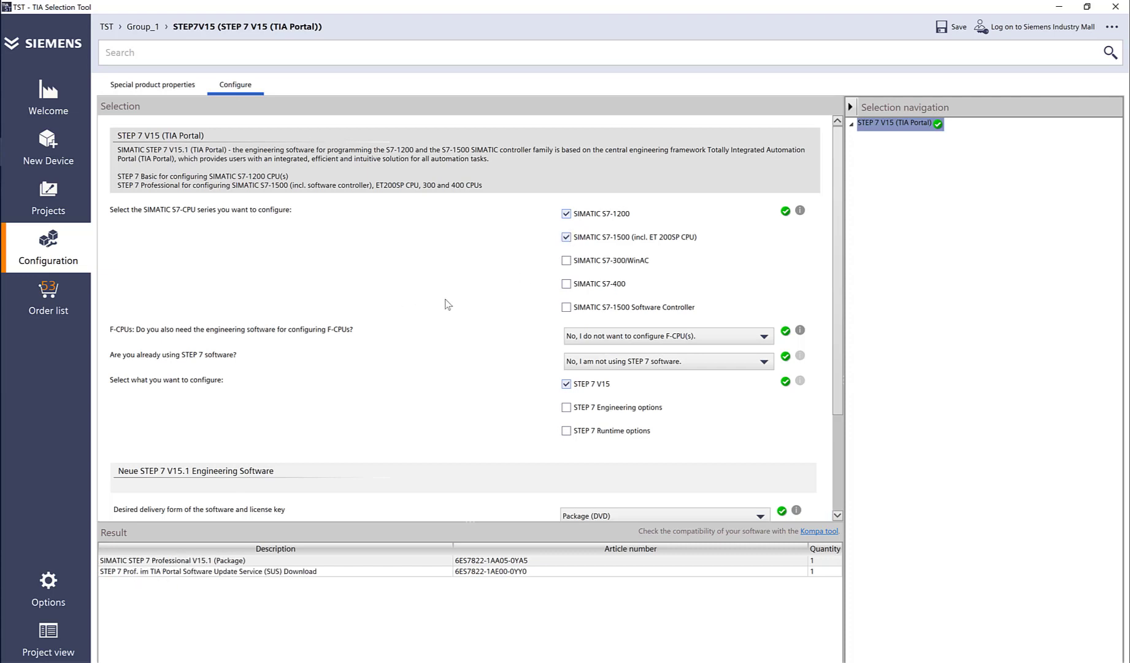
pyautogui.scroll(-2, 522, 423)
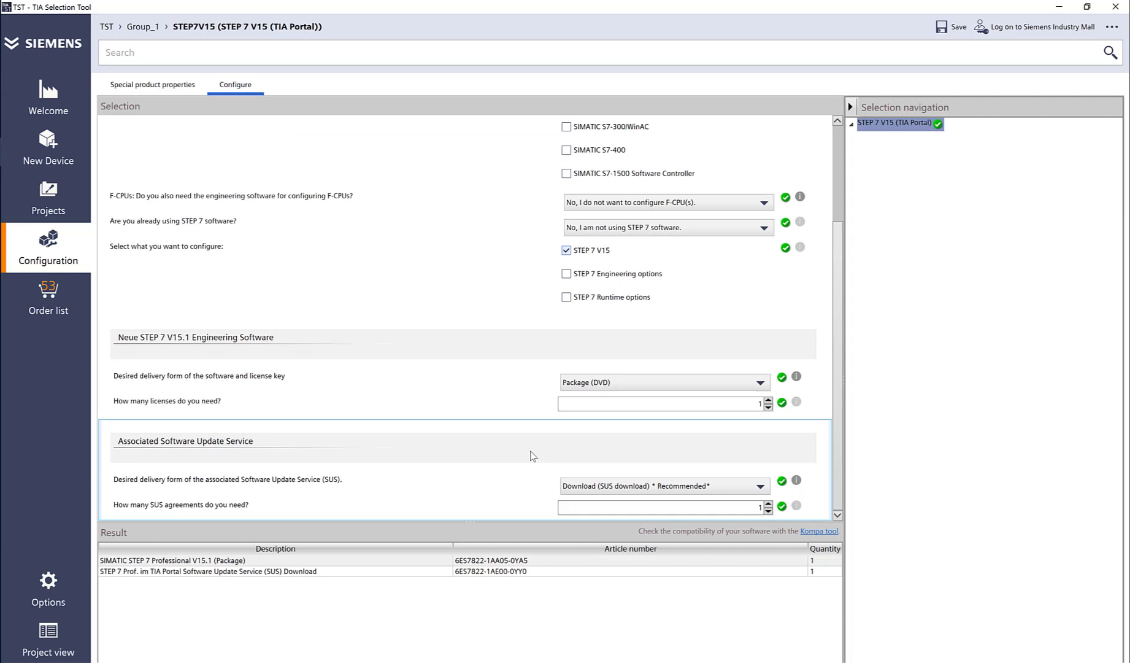
pyautogui.click(602, 281)
pyautogui.click(565, 340)
pyautogui.click(897, 138)
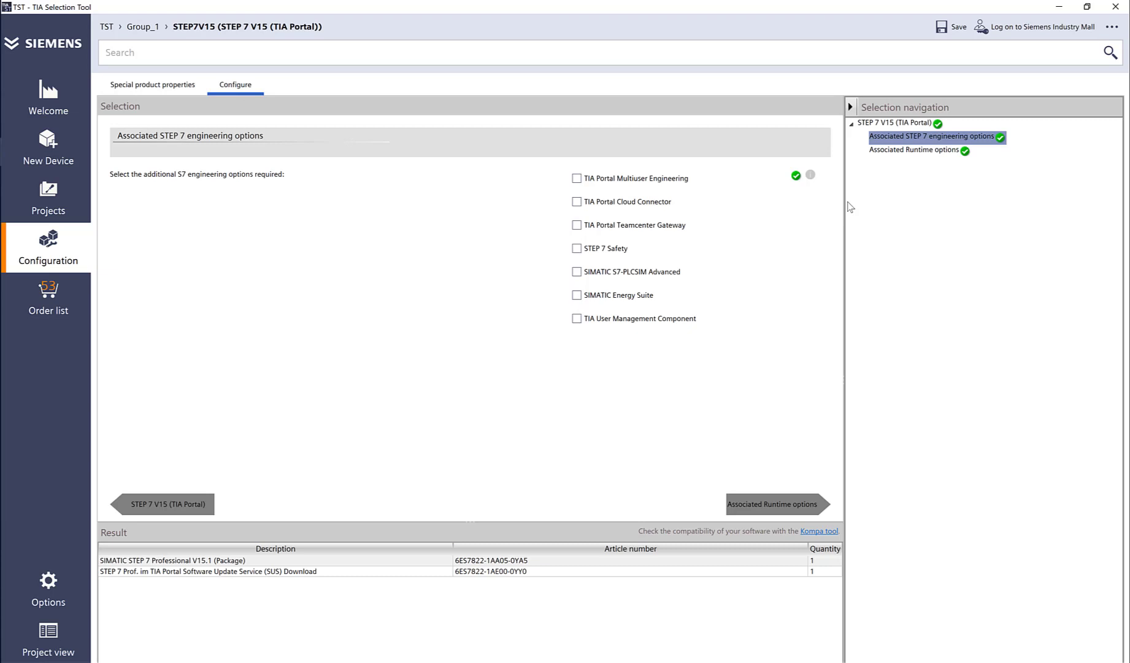
pyautogui.click(903, 152)
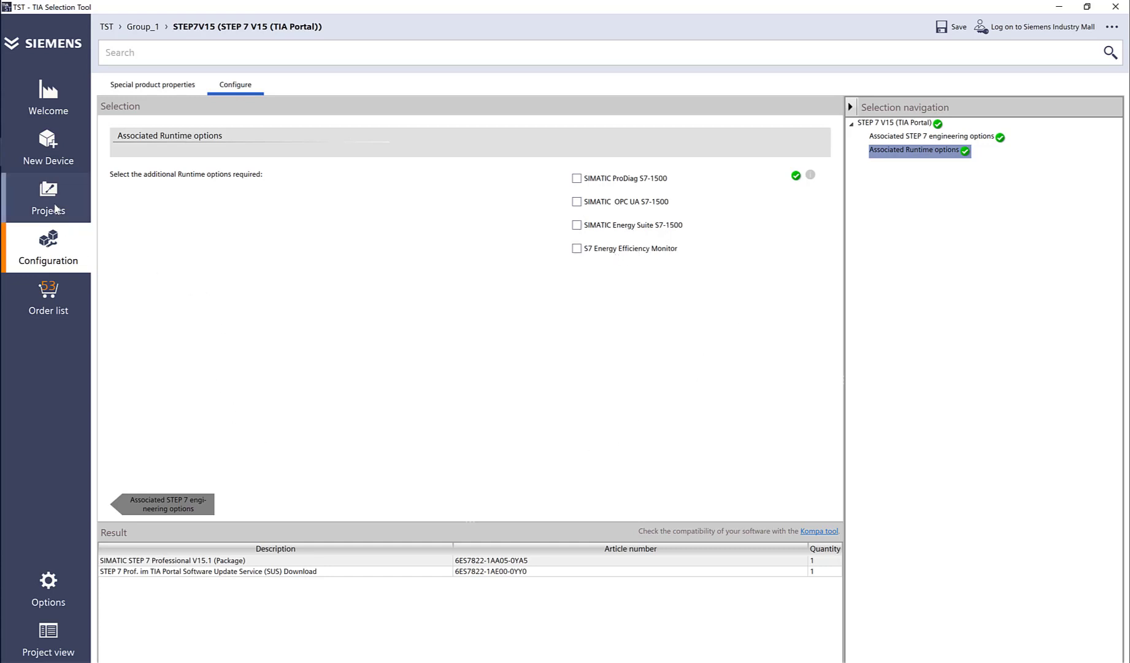
# - Return to the New Device software product catalogue
pyautogui.click(55, 208)
pyautogui.click(51, 150)
pyautogui.click(240, 244)
# - Add WinCC V15 for Basic Panels 2nd Generation: Engineering System, no existing WinCC, Package (DVD)
pyautogui.click(384, 127)
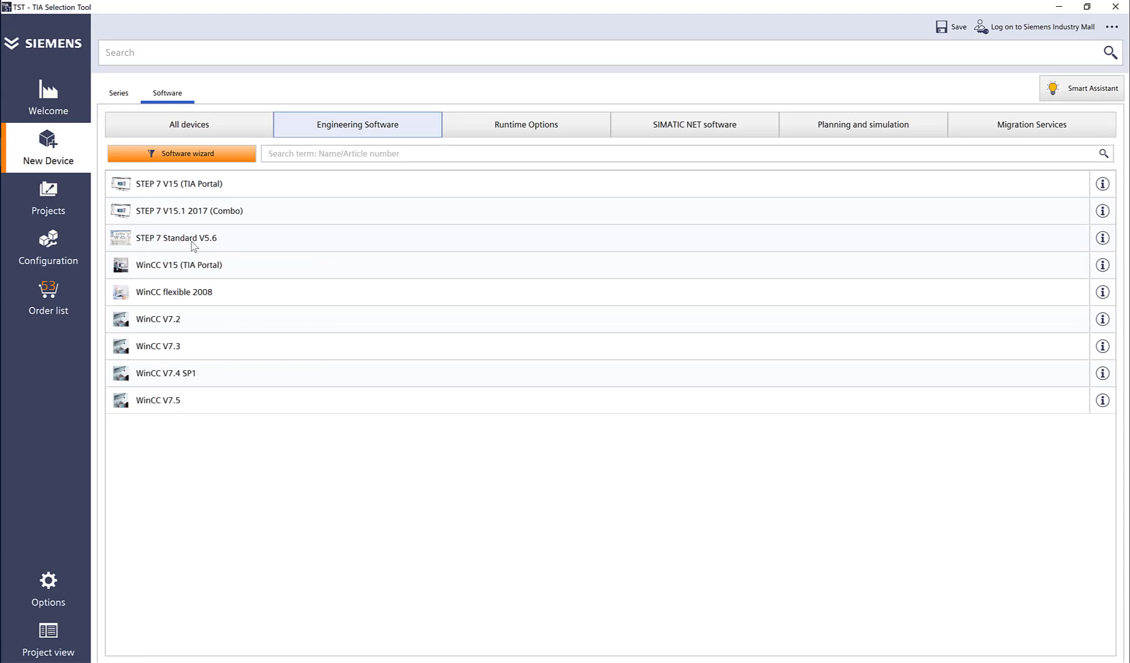
pyautogui.doubleClick(183, 268)
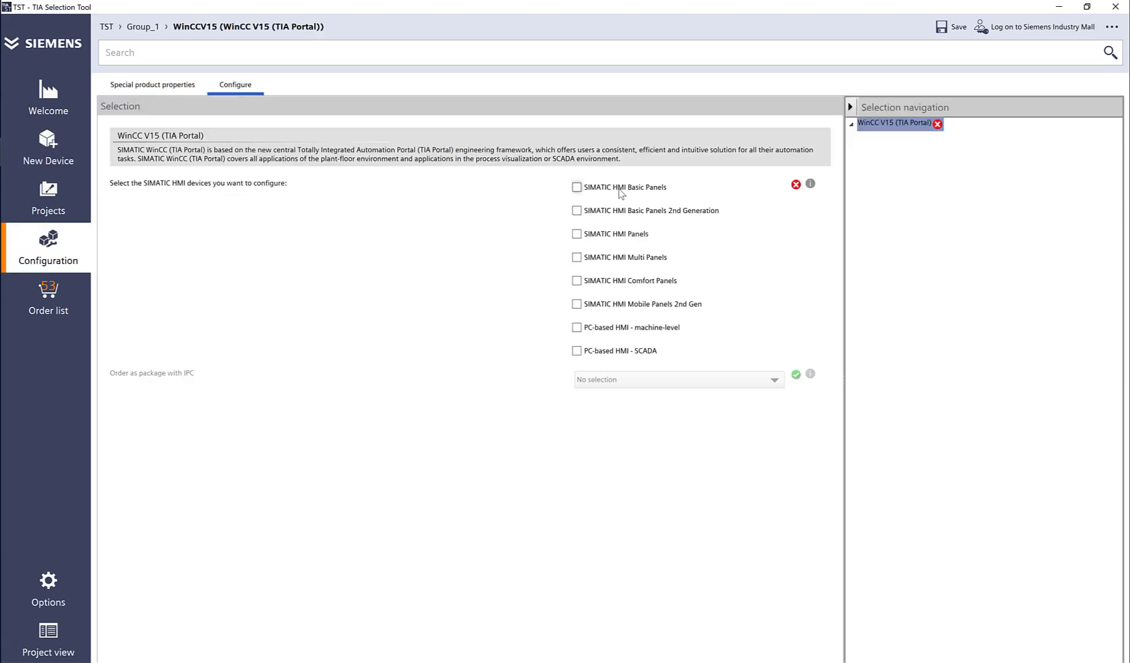
pyautogui.click(612, 212)
pyautogui.click(633, 409)
pyautogui.click(599, 455)
pyautogui.click(594, 493)
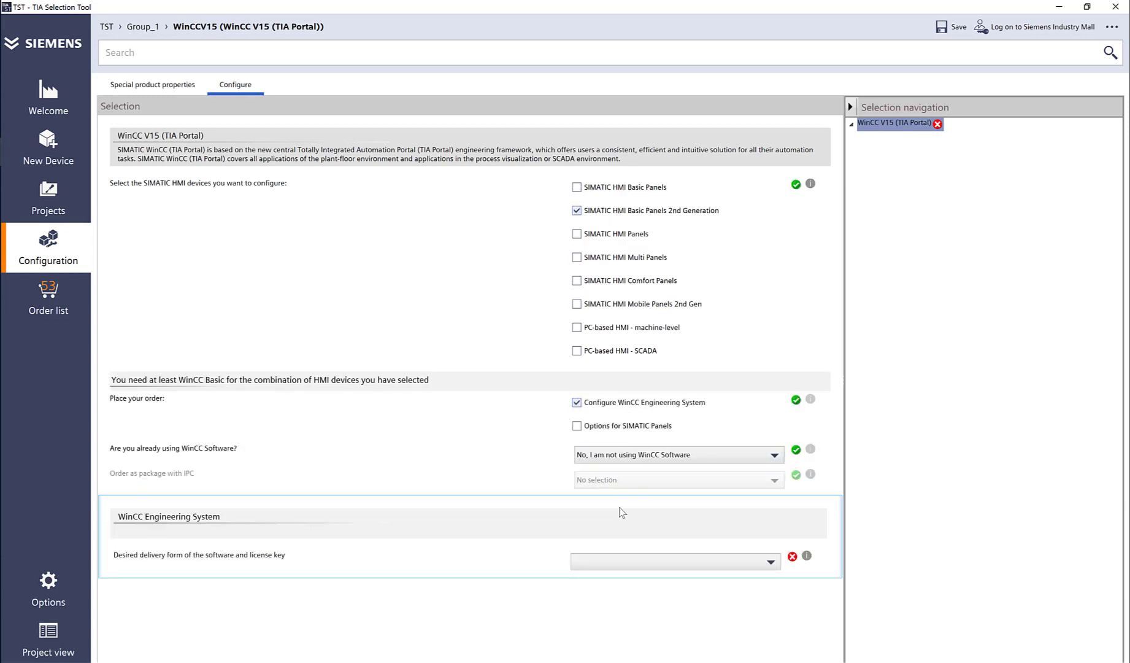
pyautogui.click(630, 563)
pyautogui.click(605, 598)
# - Add Comfort Panels, choose SUS download, and tick Options for SIMATIC Panels
pyautogui.click(599, 199)
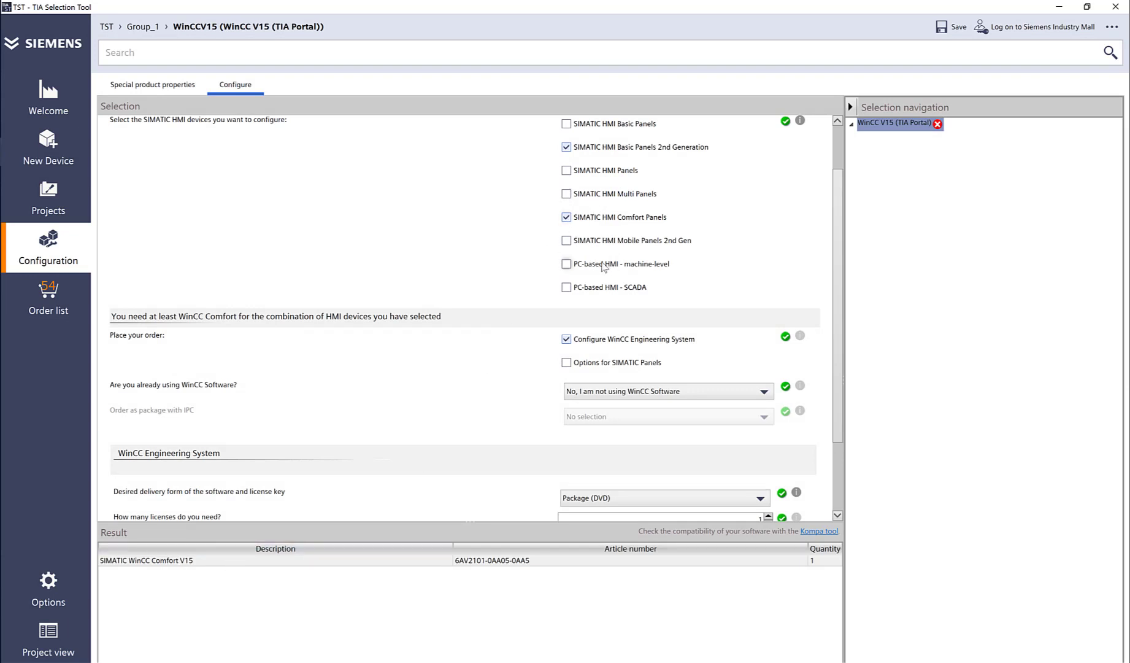
pyautogui.click(604, 266)
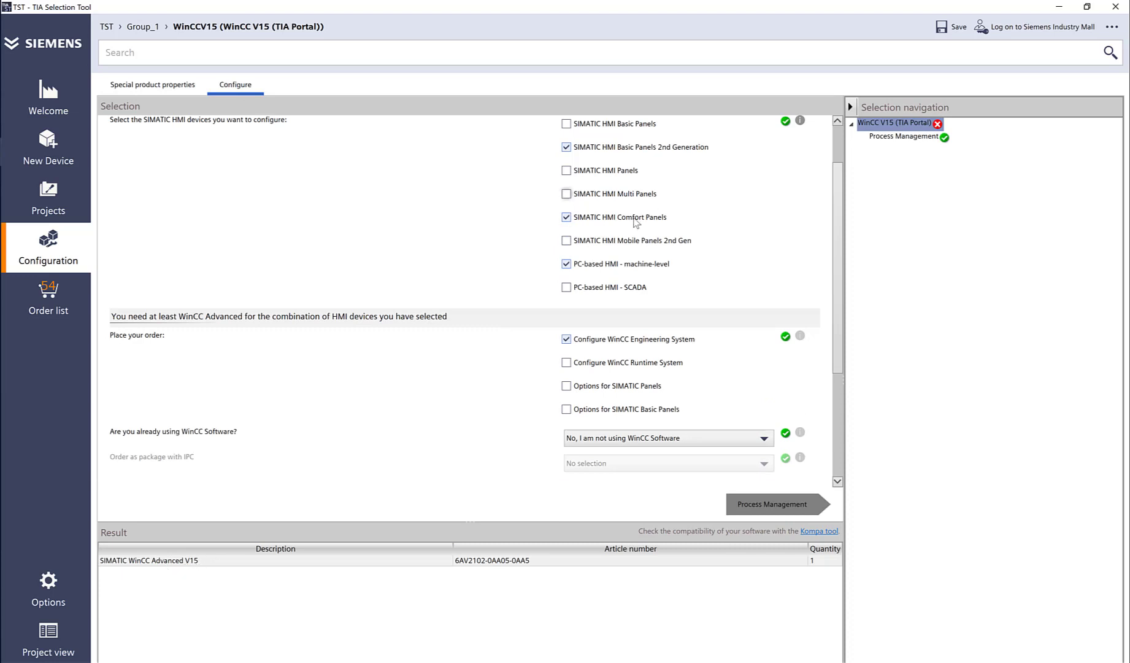
pyautogui.click(566, 265)
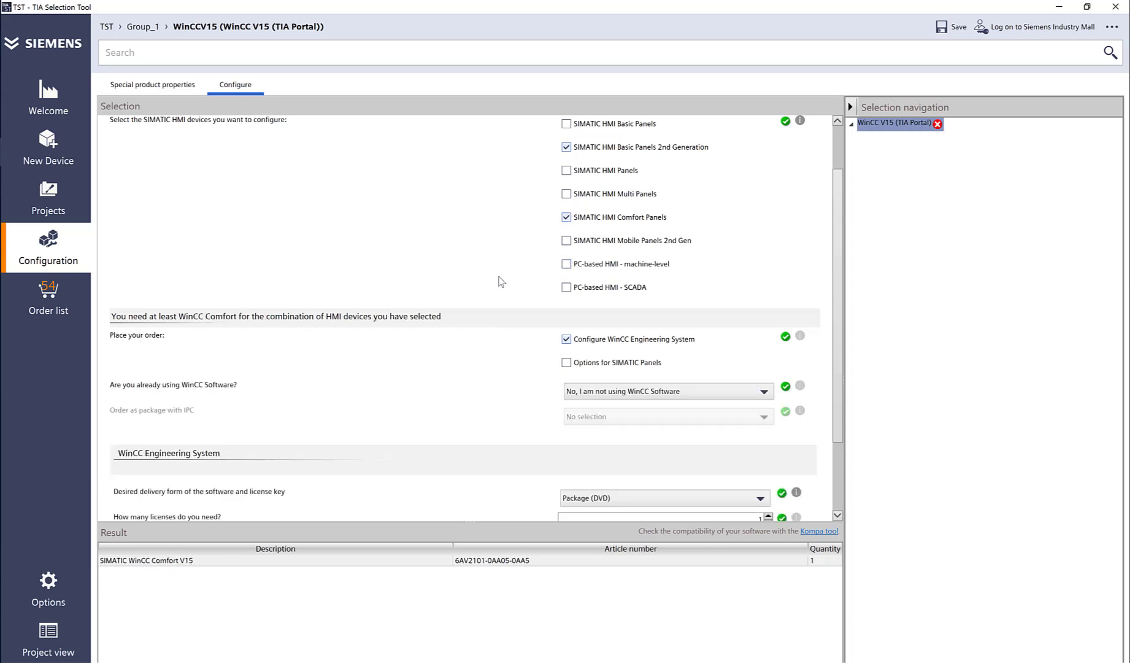
pyautogui.scroll(-3, 501, 281)
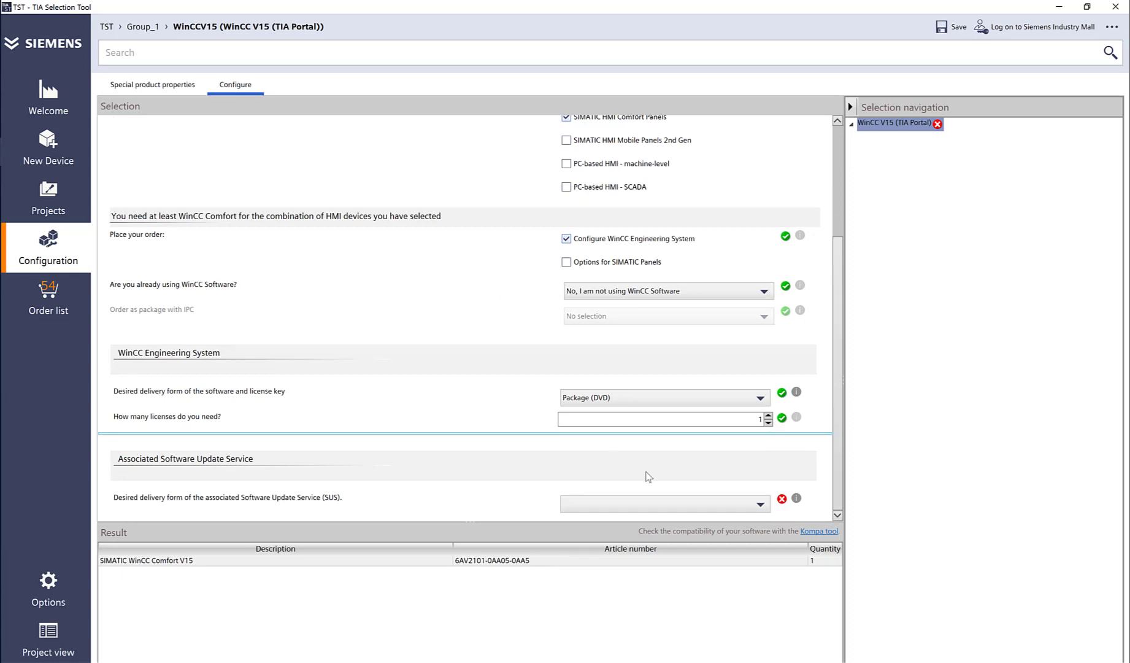
pyautogui.click(656, 504)
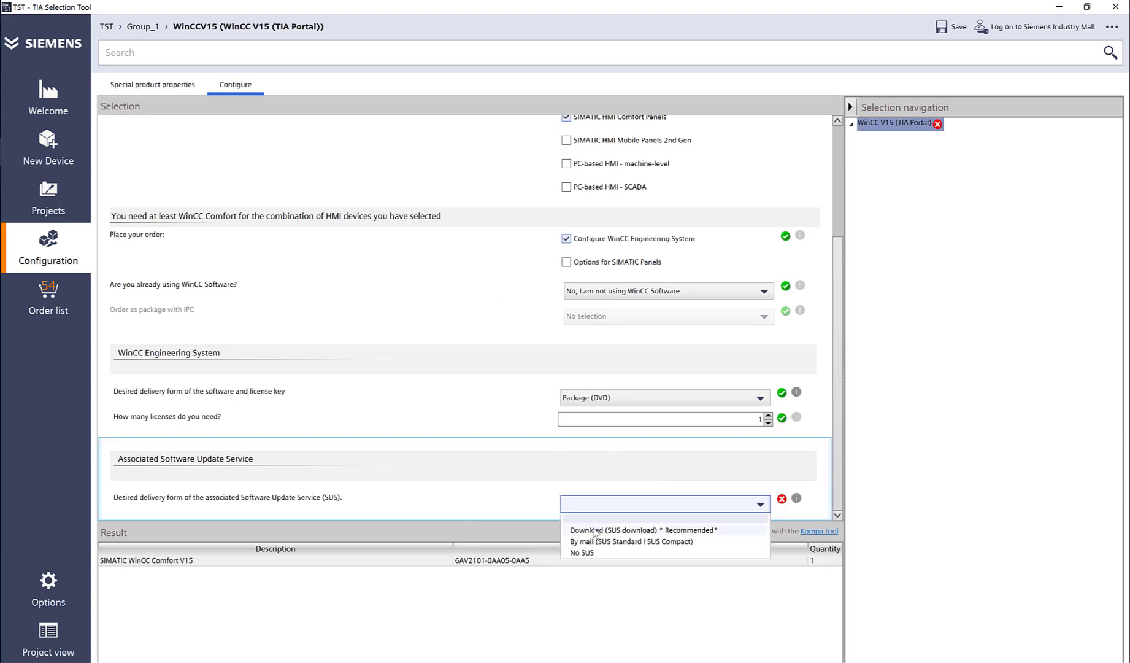
pyautogui.click(566, 528)
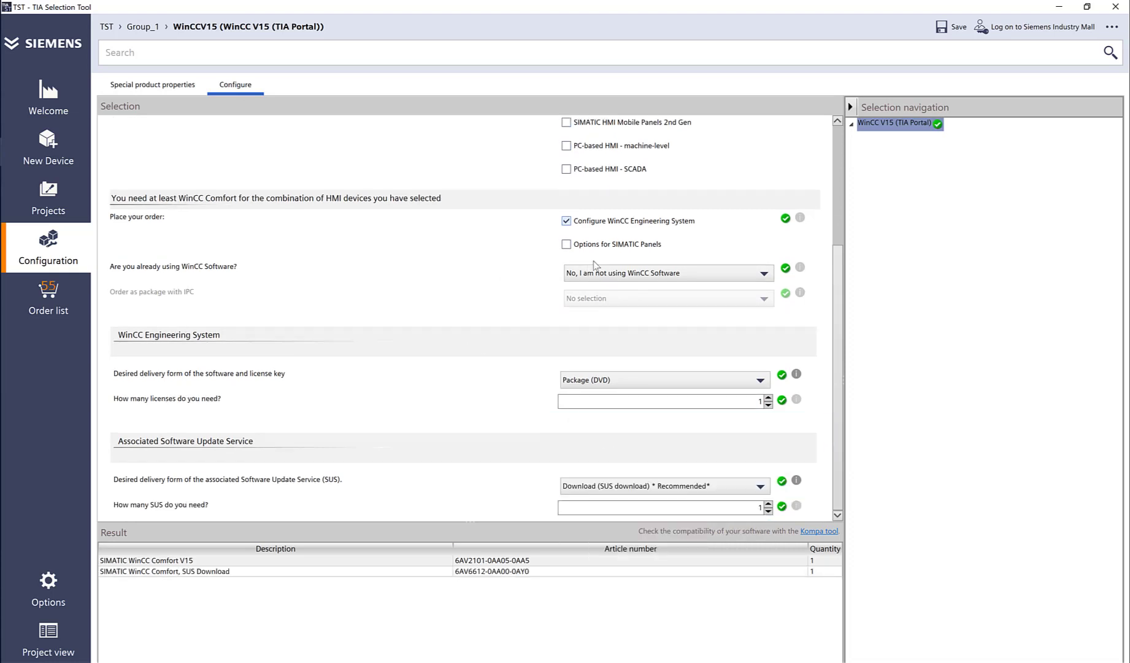
pyautogui.click(566, 243)
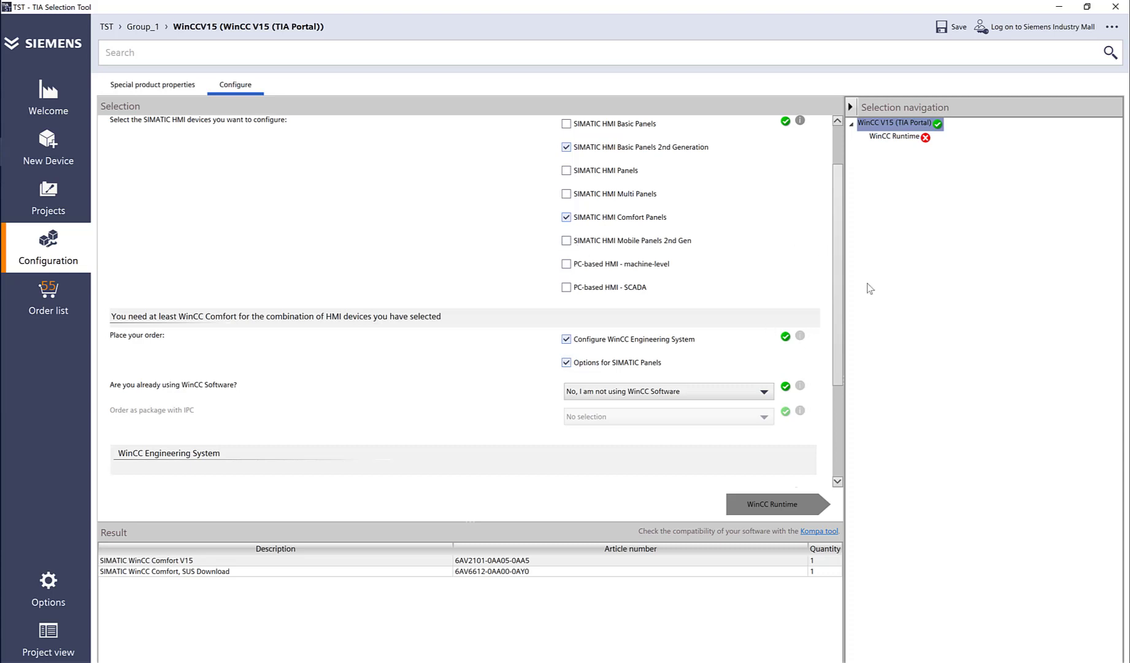
# - Check WinCC Runtime delivery choices, untick Options for SIMATIC Panels, and view the order list
pyautogui.click(903, 137)
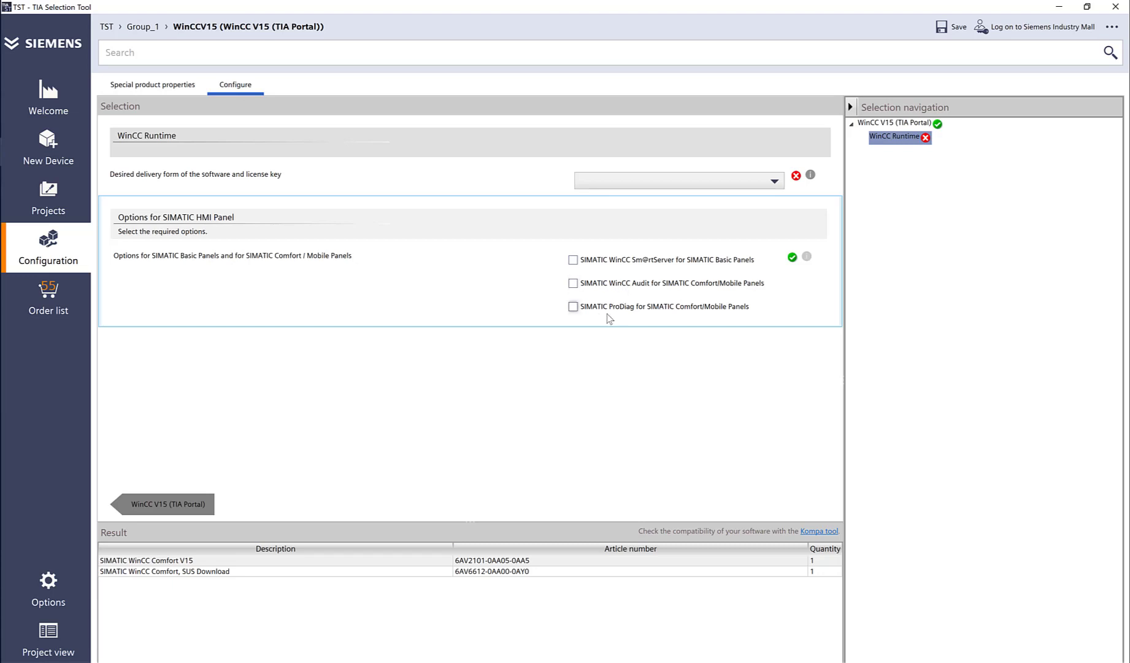
pyautogui.click(715, 183)
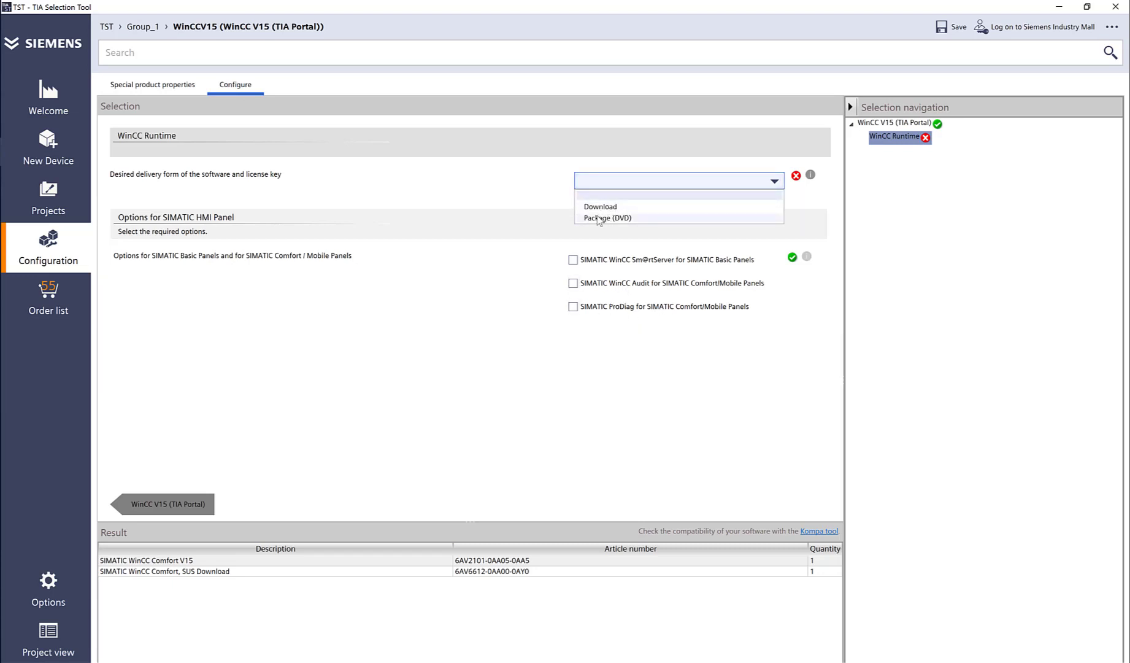
pyautogui.click(888, 125)
pyautogui.scroll(-3, 600, 424)
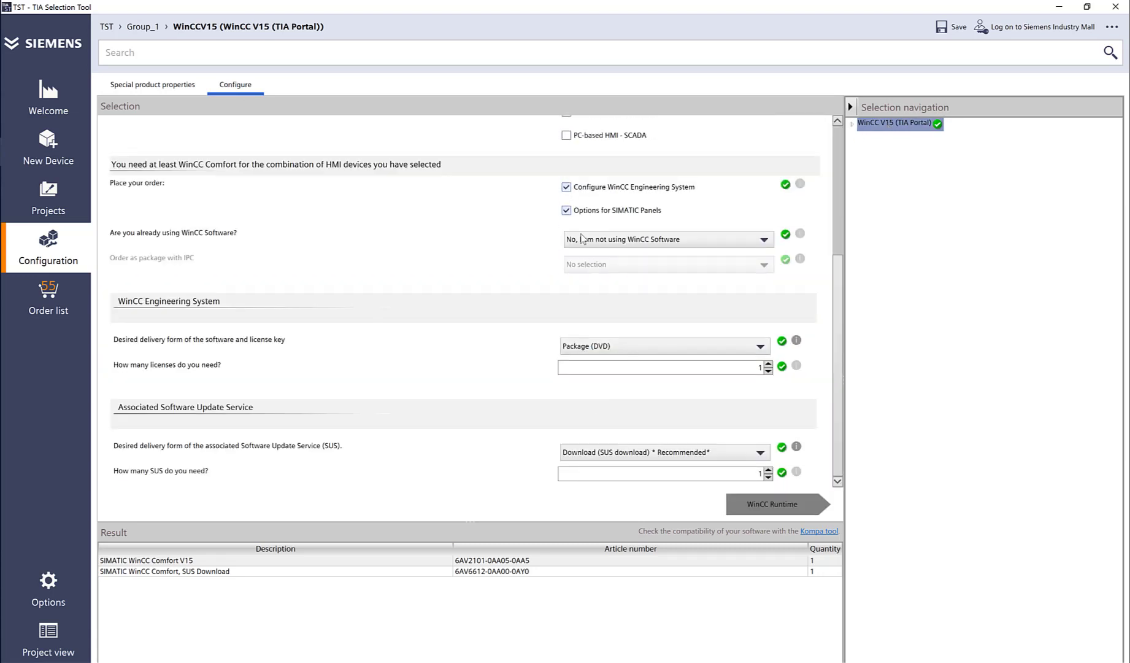
pyautogui.click(567, 211)
pyautogui.click(902, 123)
pyautogui.scroll(-3, 570, 444)
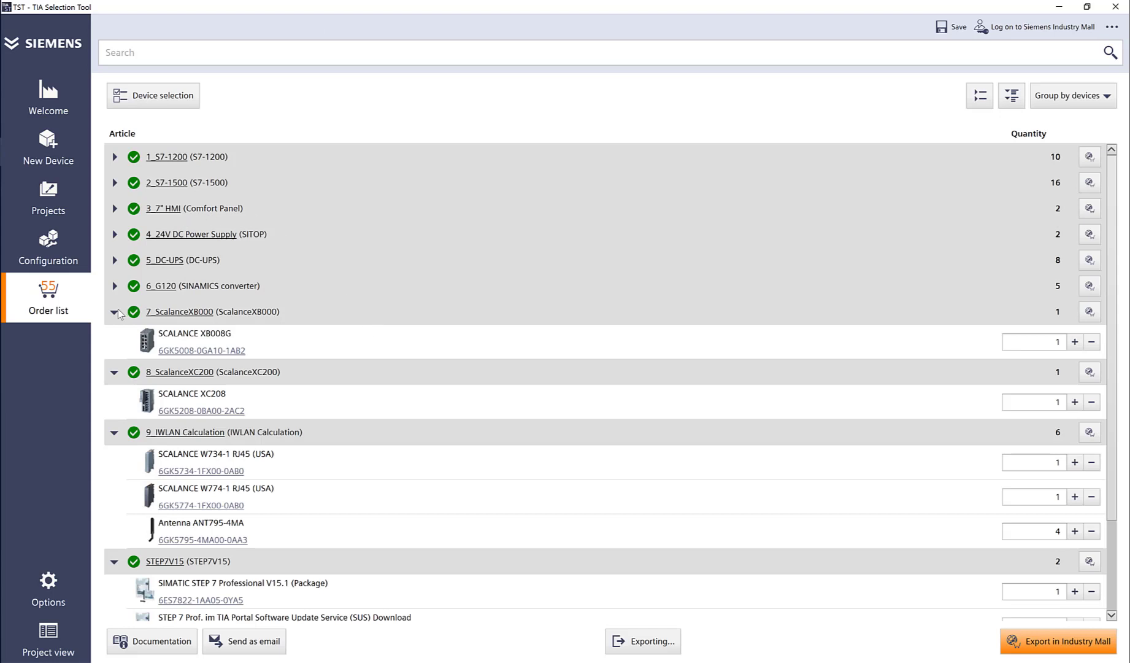
# - Collapse the 7_ScalanceXB000, 8_ScalanceXC200 and 9_IWLAN Calculation groups
pyautogui.click(115, 313)
pyautogui.click(115, 338)
pyautogui.click(115, 363)
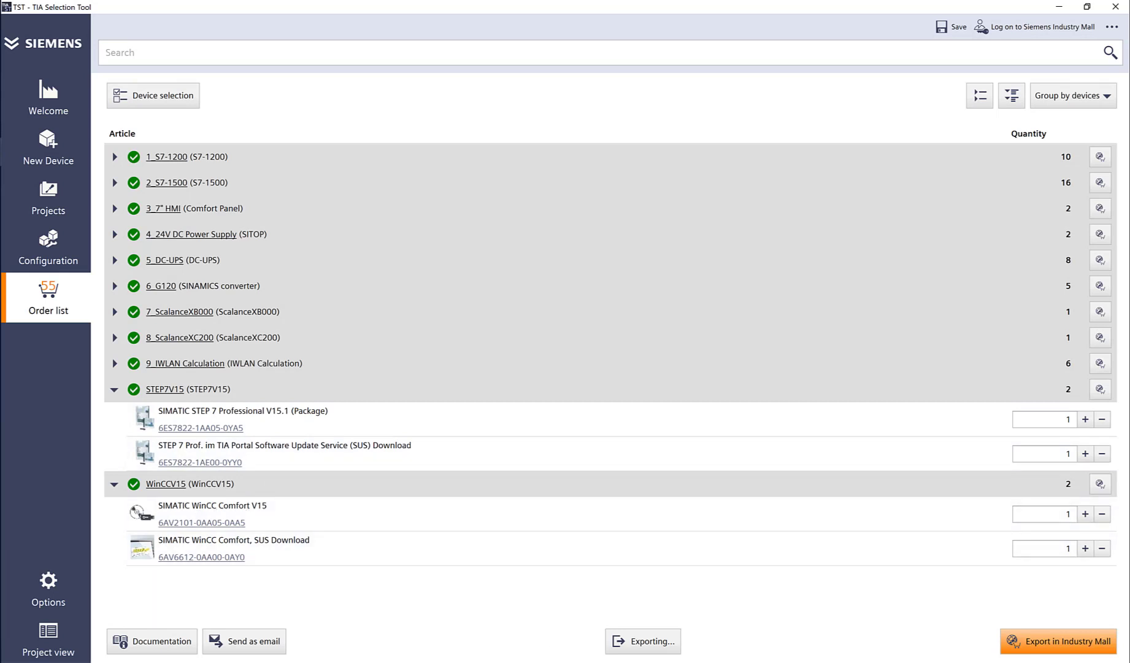
# - Export the order list as an .xlsx file named TST
pyautogui.click(648, 645)
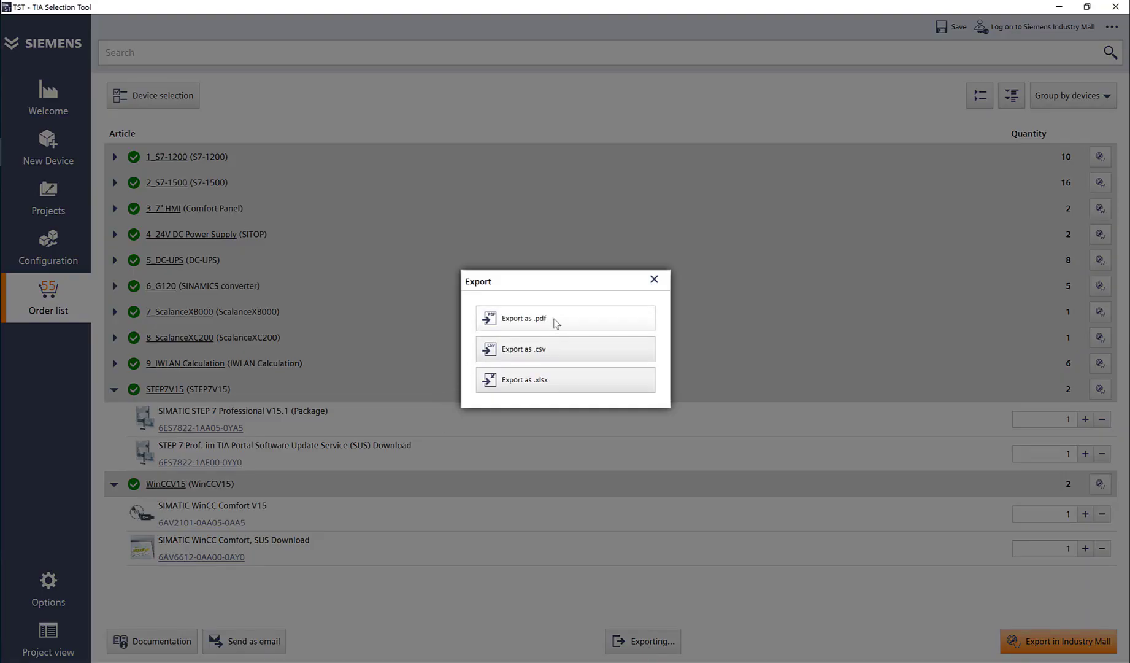
pyautogui.click(516, 381)
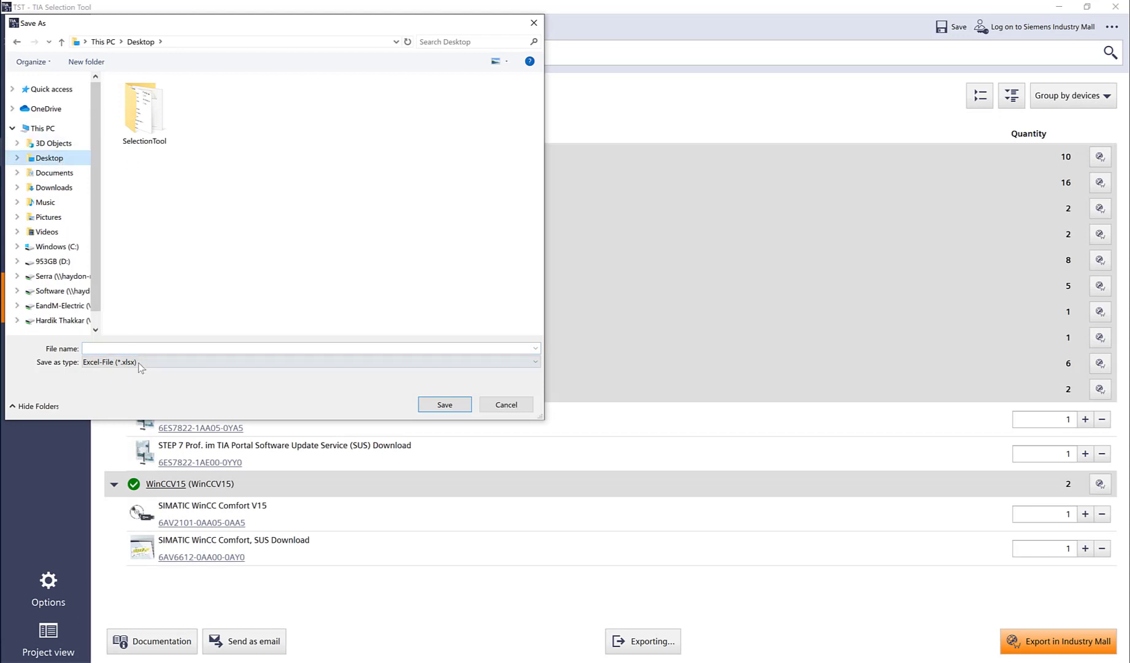
pyautogui.write('TST')
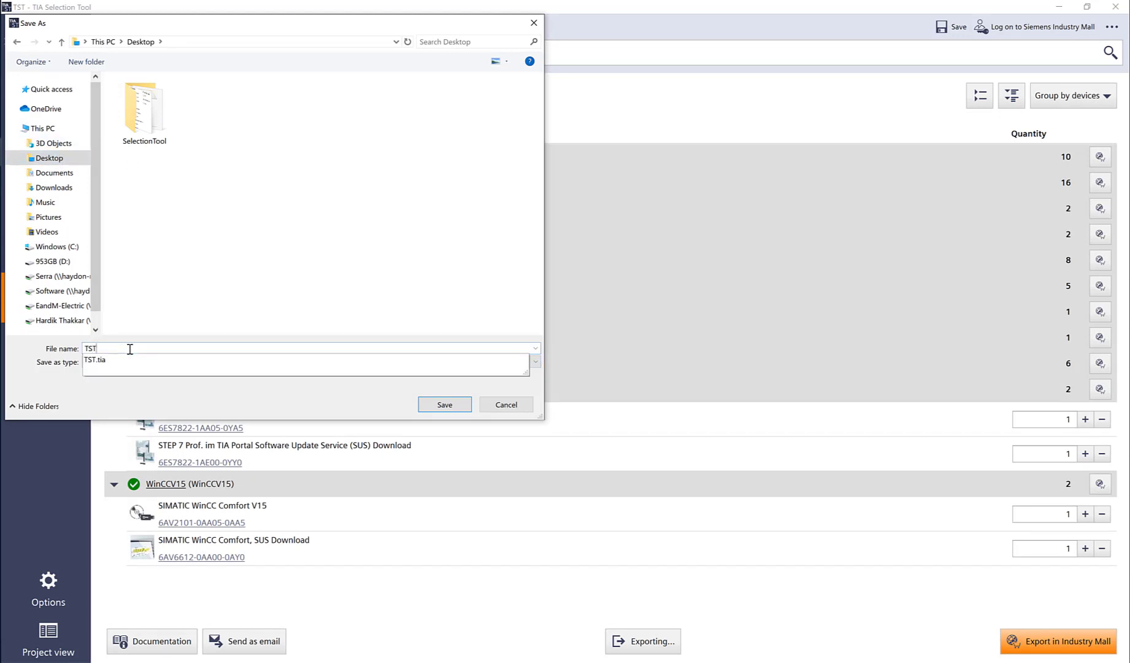
pyautogui.click(130, 349)
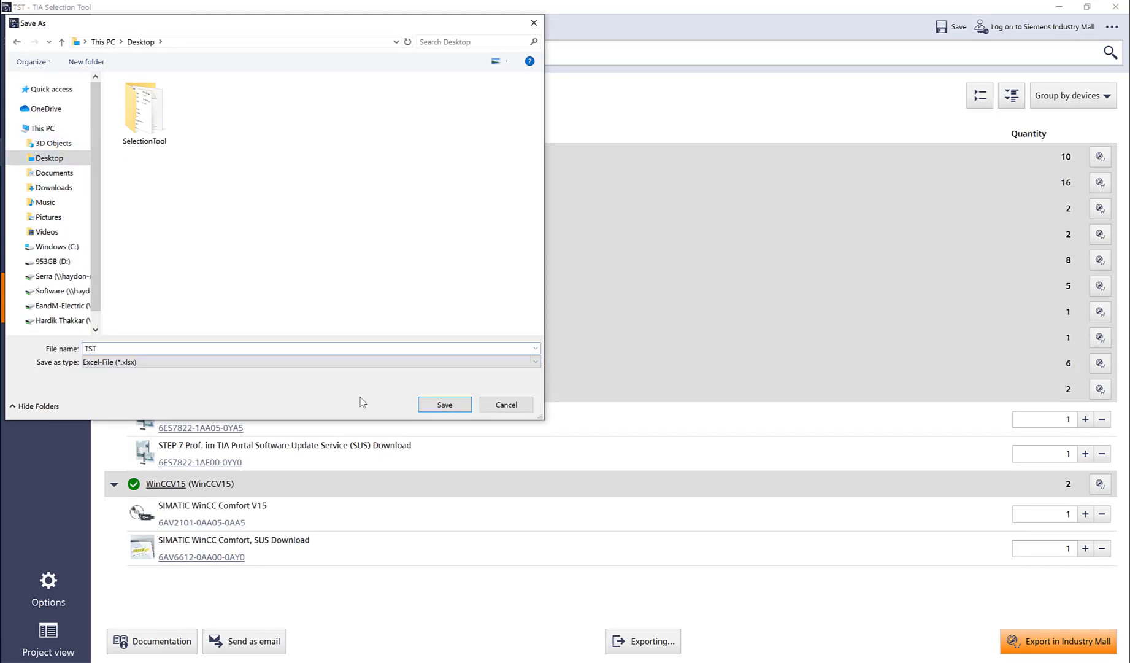
pyautogui.click(443, 405)
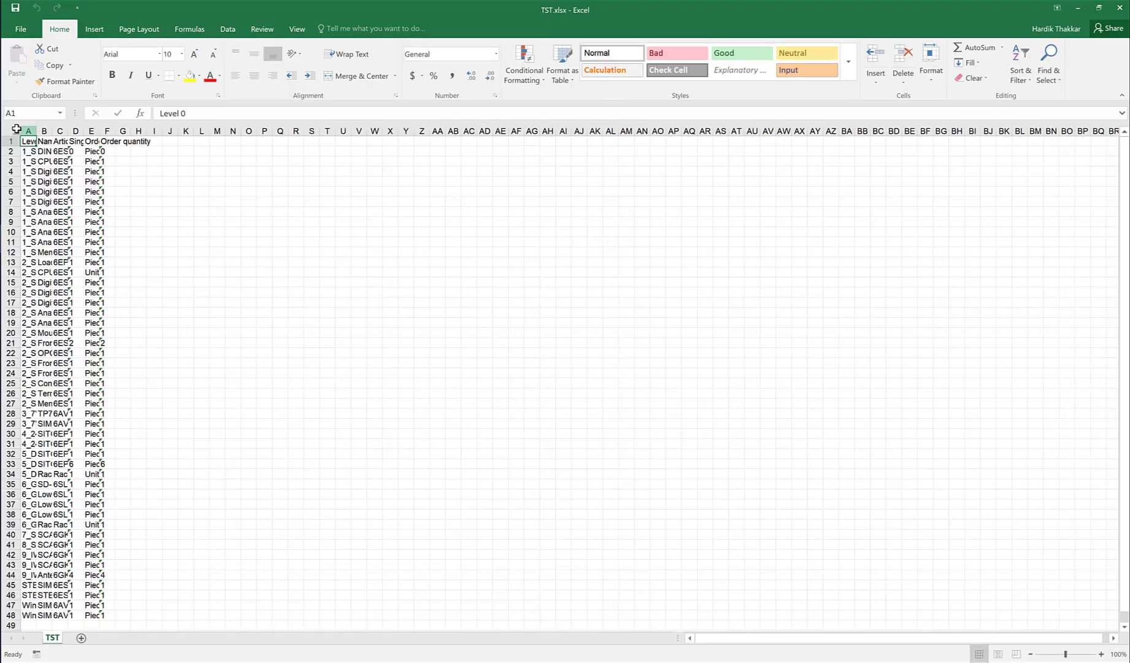
# - Select all cells on the TST sheet in Excel
pyautogui.click(19, 129)
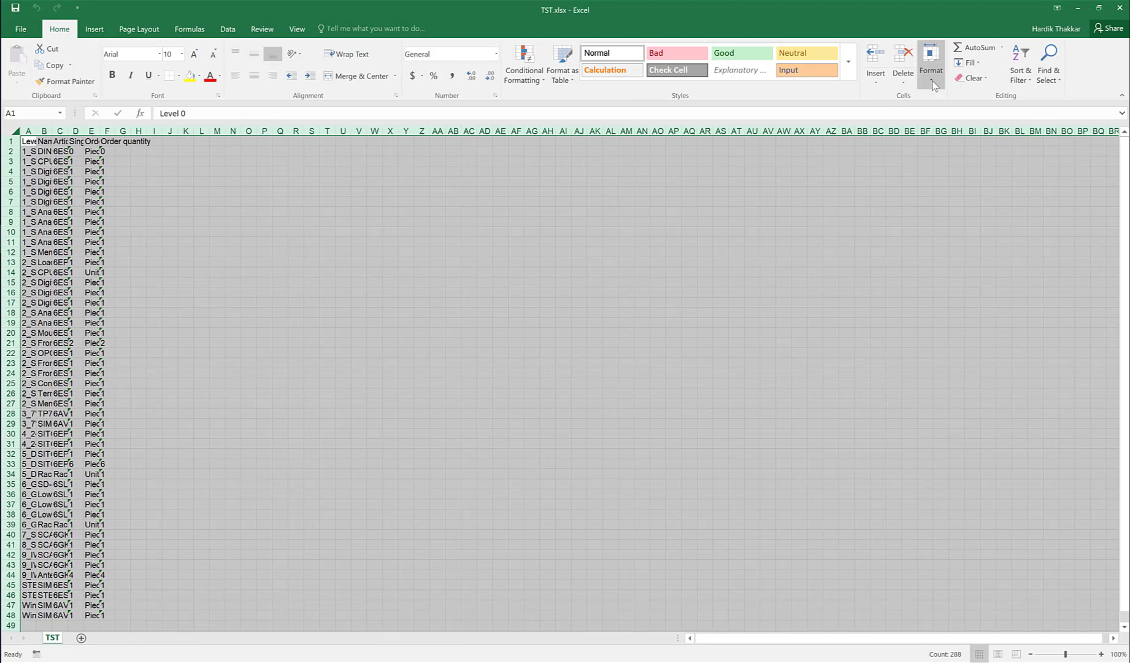